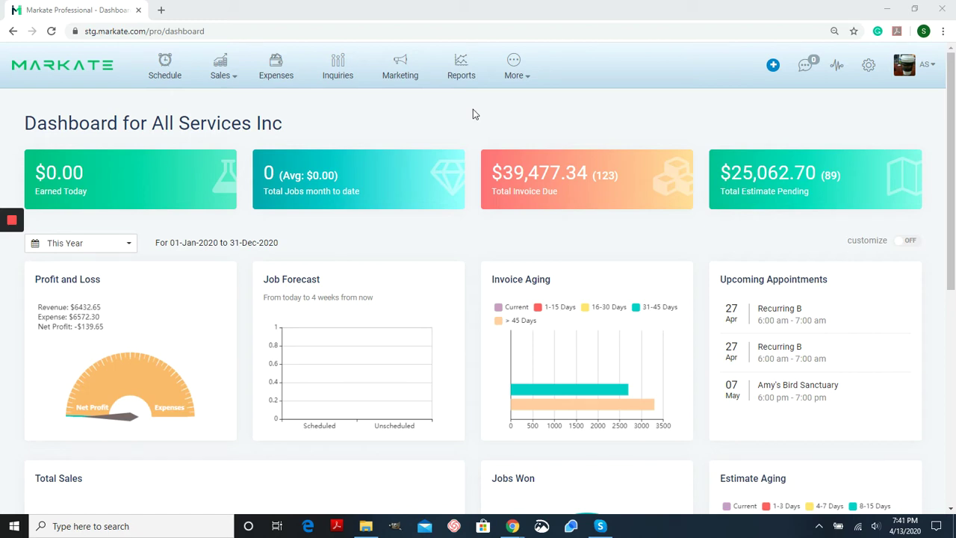
Go from the dashboard to the Marketing page listing SMS Blast, Email Blast and Postcard Automation.
click(409, 79)
Open the Email Blast campaigns list and its Orders & Payments page showing two $5.00 orders.
scroll(298, 284, down, 2)
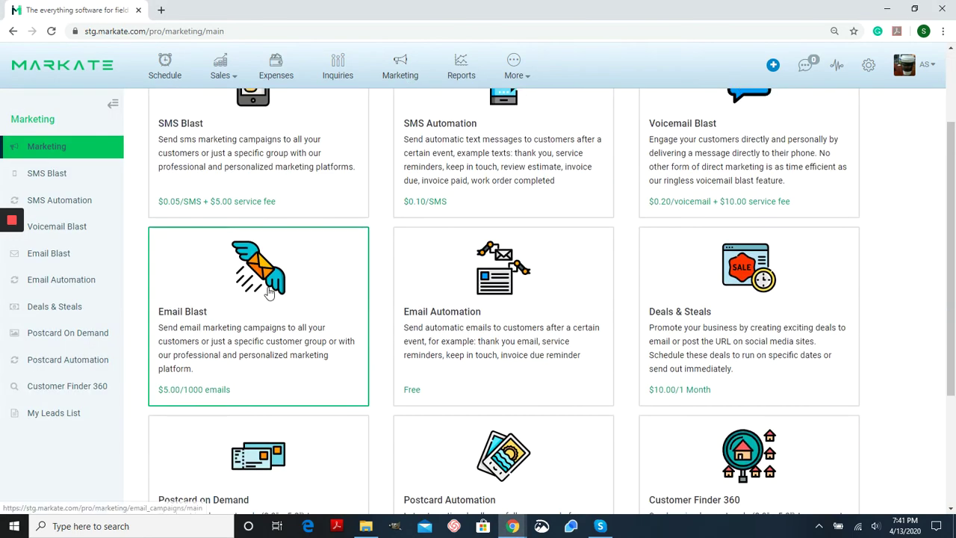
click(271, 291)
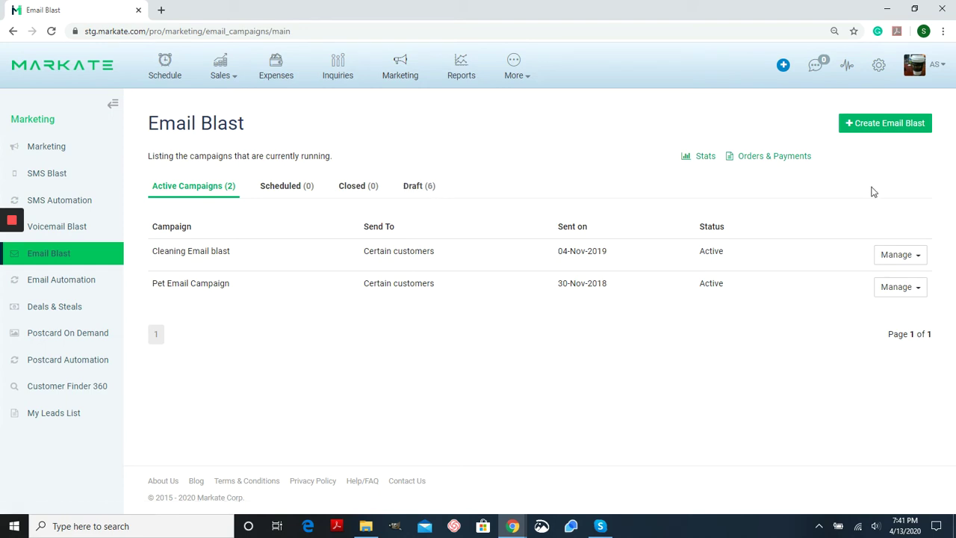
click(794, 157)
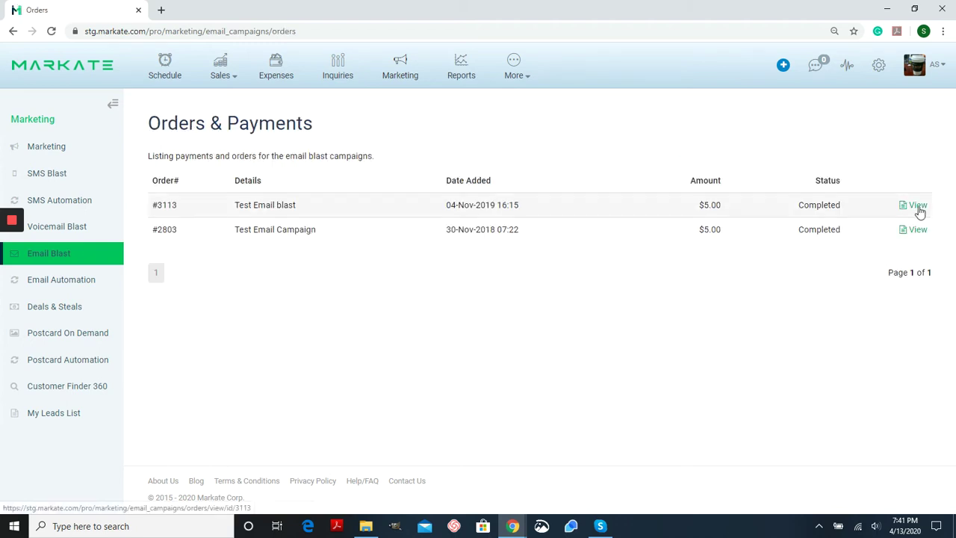
View the details of order #3113, then return to the Email Blast campaigns list.
click(919, 210)
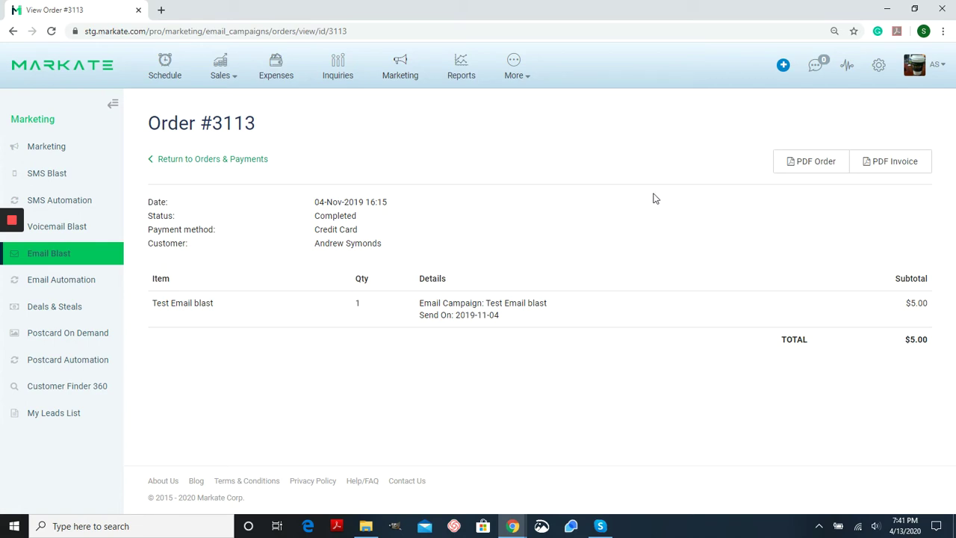
click(36, 255)
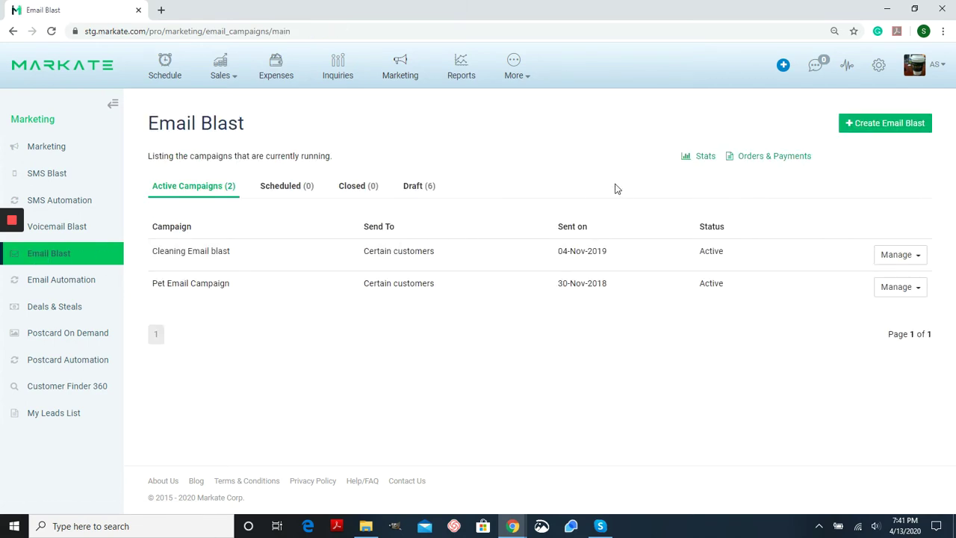
Review campaign stats (8 recipients, no opens or clicks), then open the Cleaning Email blast's Manage menu.
click(700, 160)
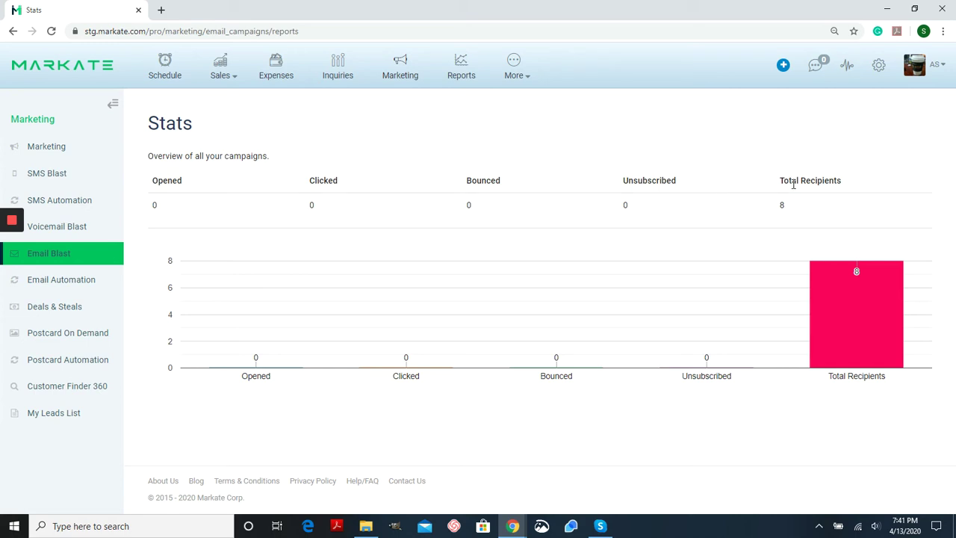
click(72, 259)
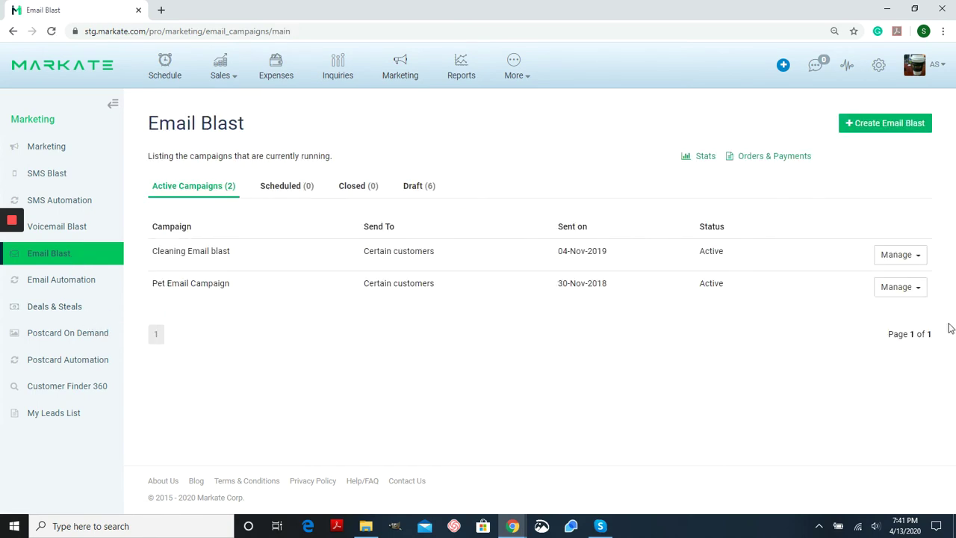
click(919, 258)
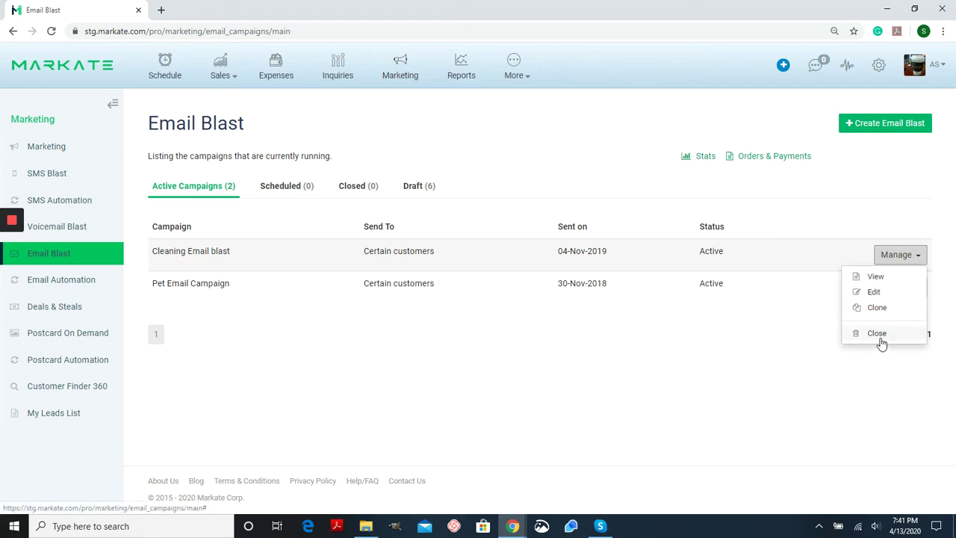
Preview the Cleaning Email blast, then view its Email Log of 7 sent recipients.
click(890, 277)
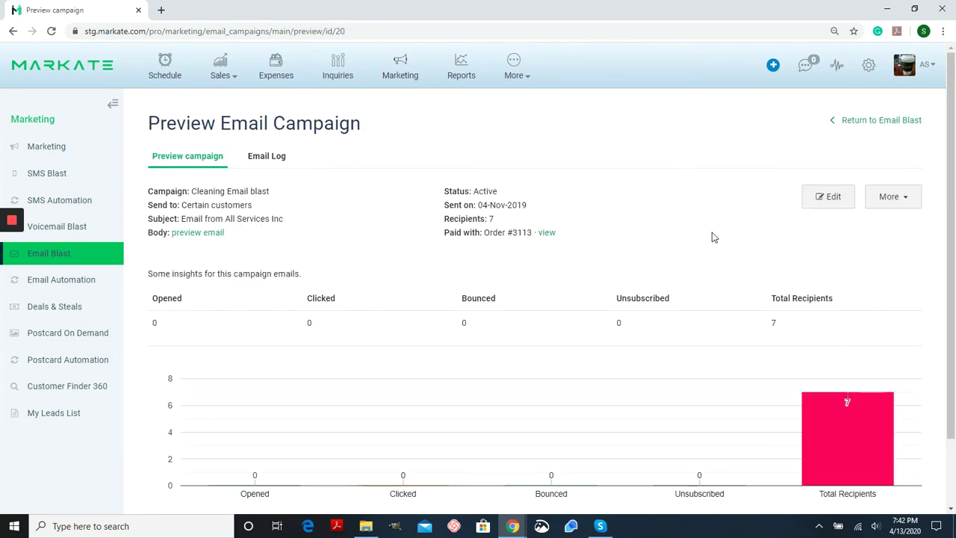
scroll(685, 210, down, 1)
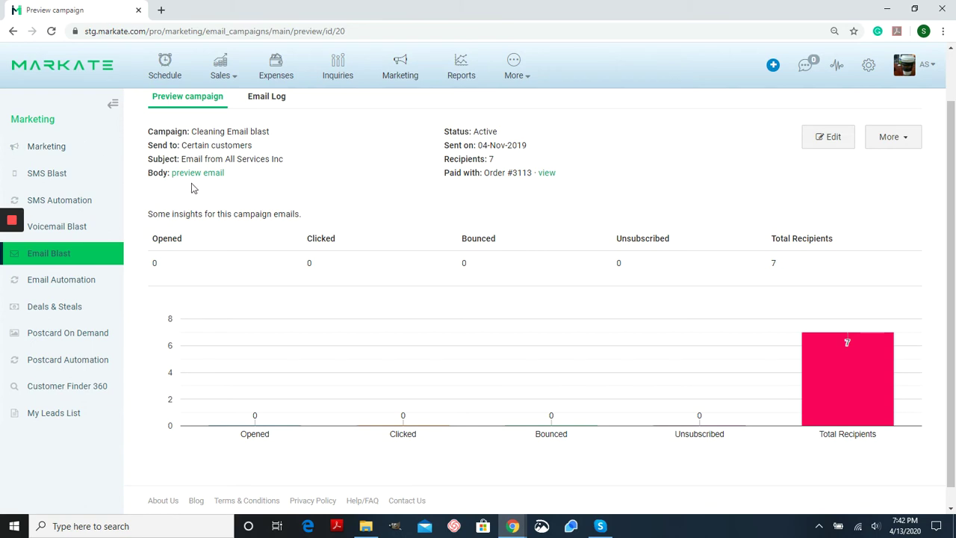
scroll(381, 196, up, 1)
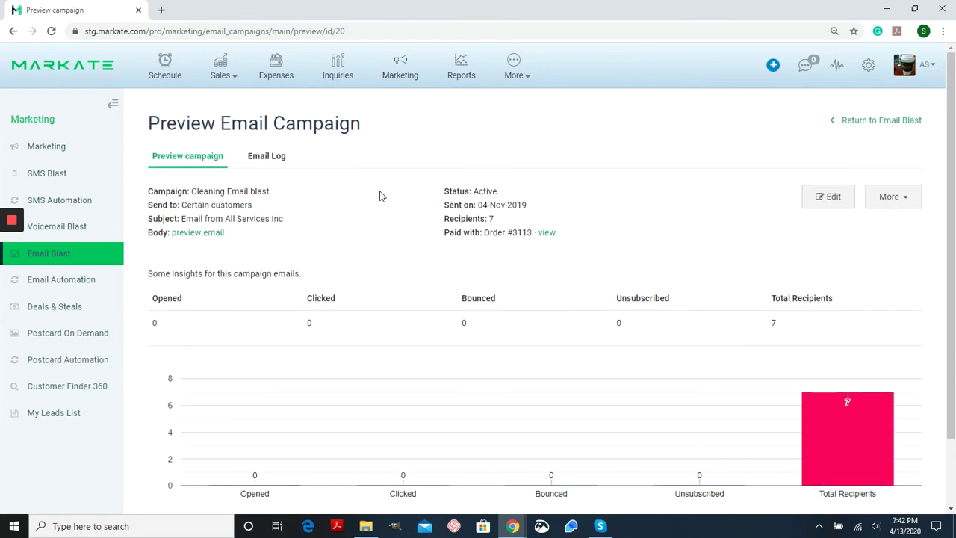
click(277, 164)
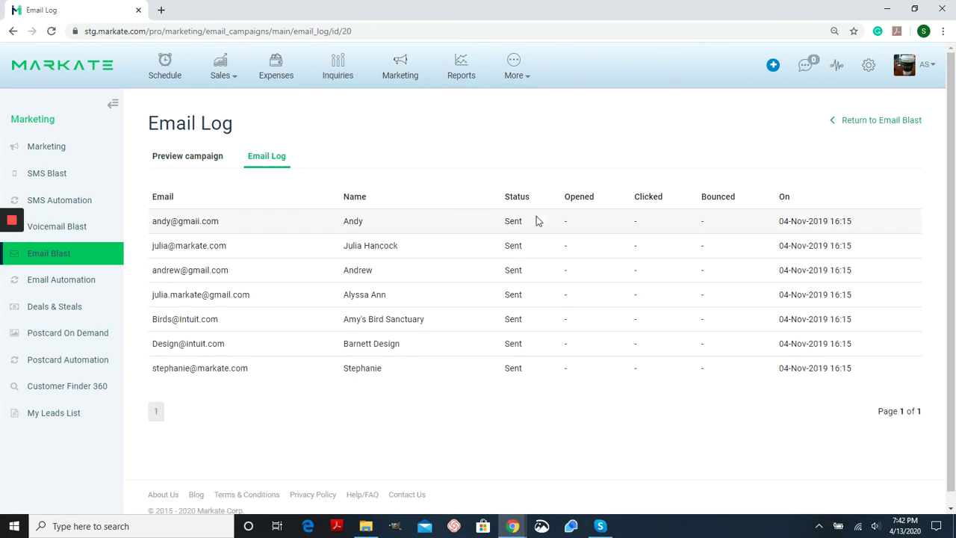
Create a new email blast with campaign name 'Spring' and continue to Select Customers.
click(63, 259)
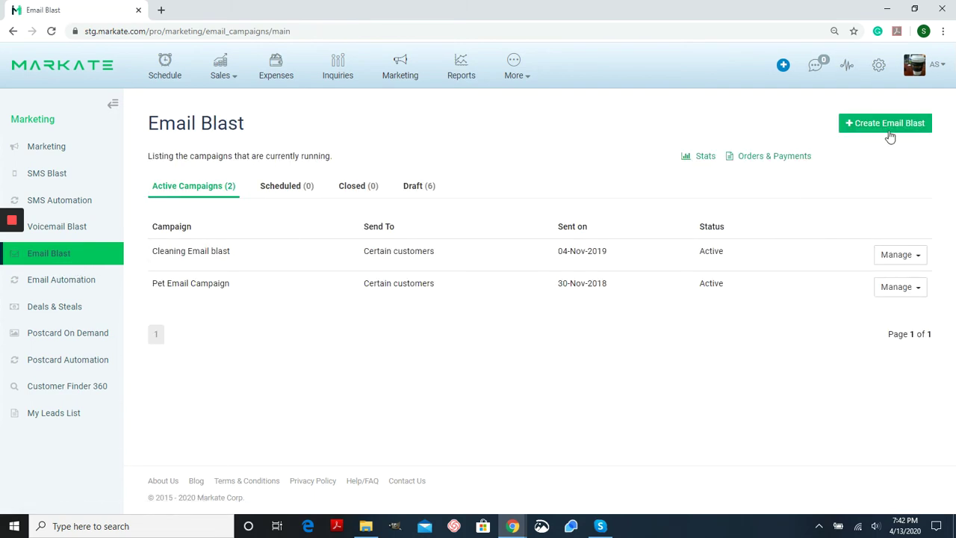
click(887, 125)
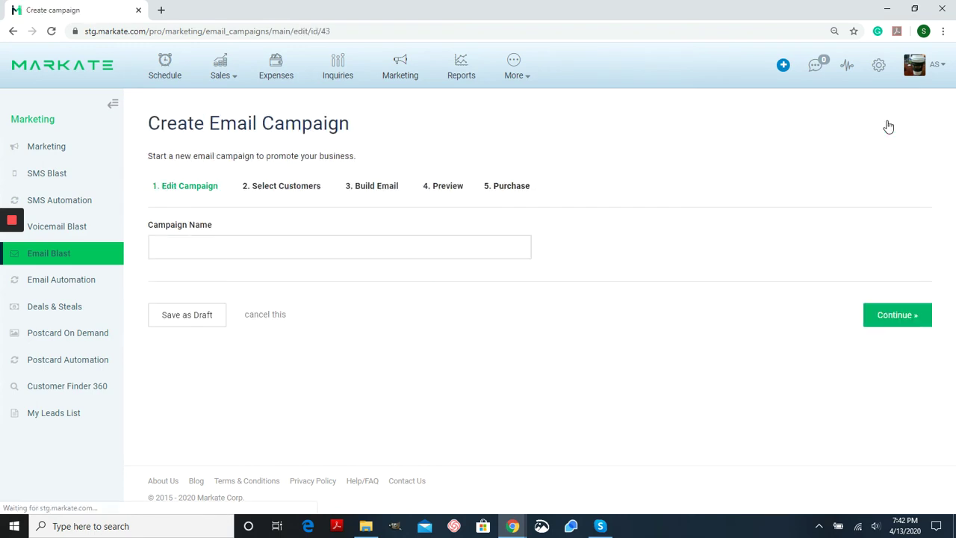
click(398, 248)
text(Spring)
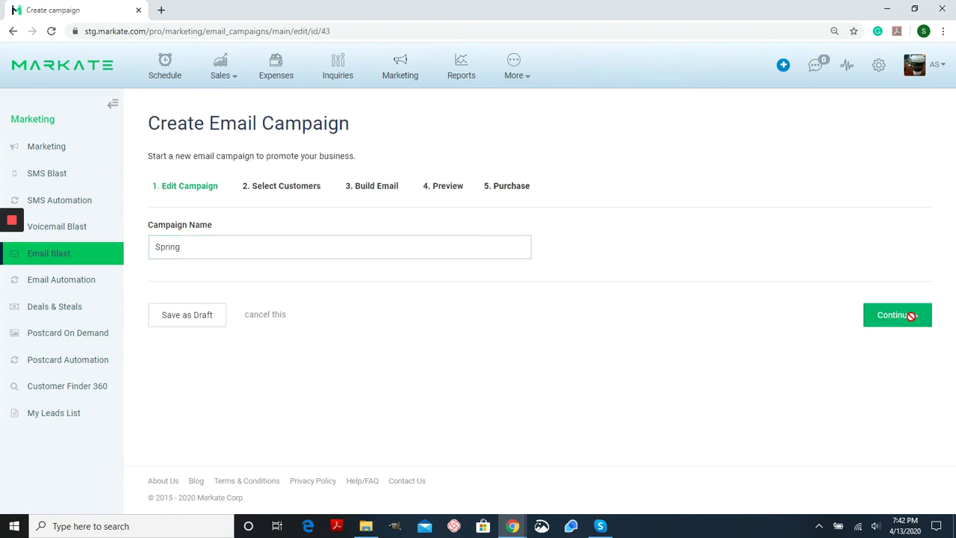
click(905, 314)
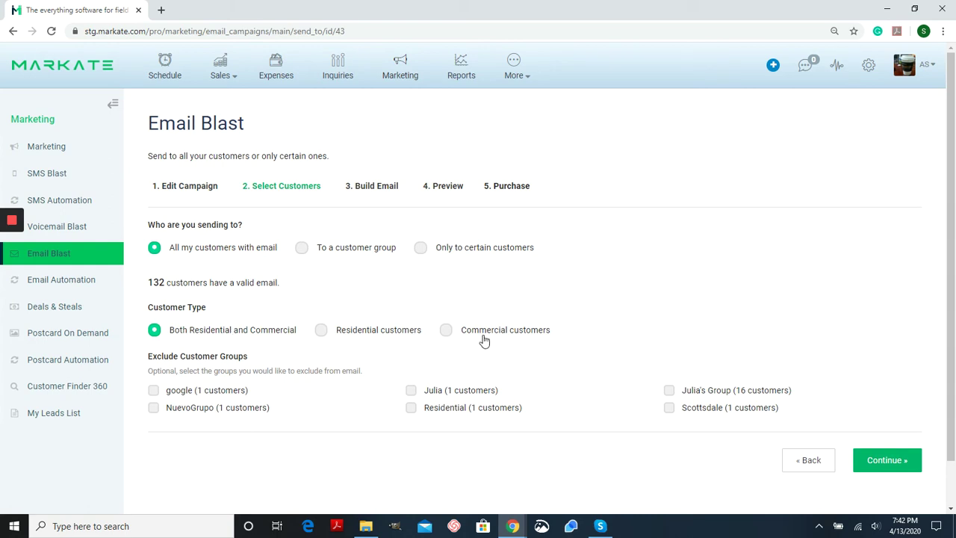
Set recipients to 'All my customers with email' and continue to the Build Email step.
click(303, 249)
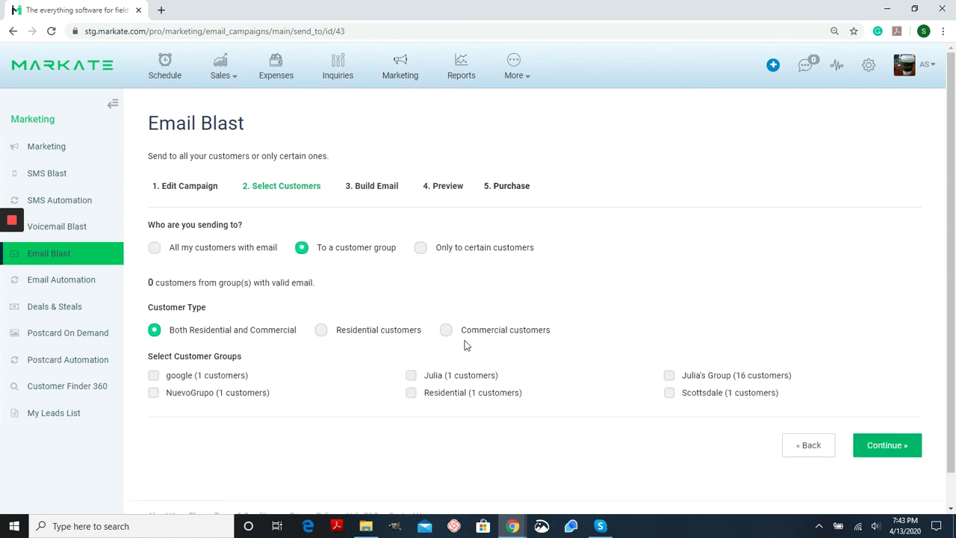
click(433, 251)
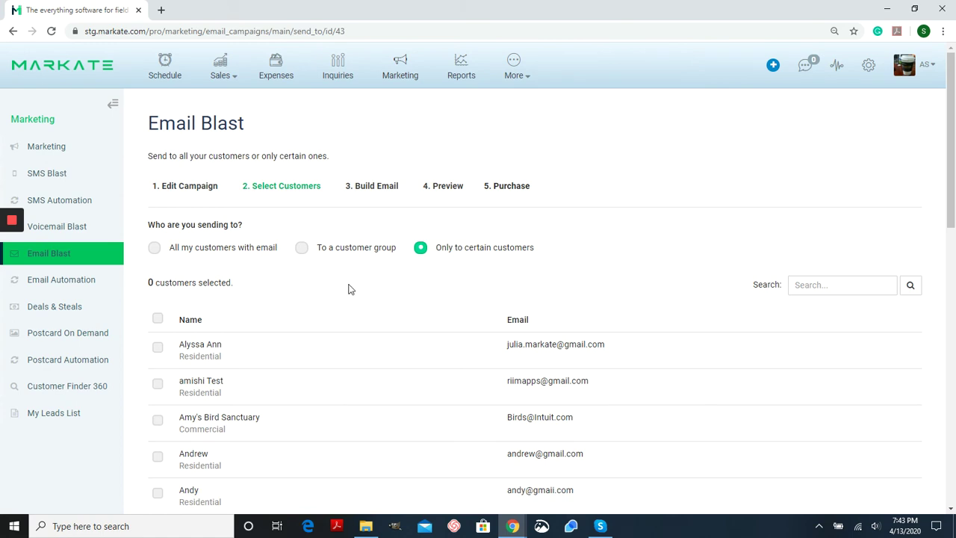
click(213, 251)
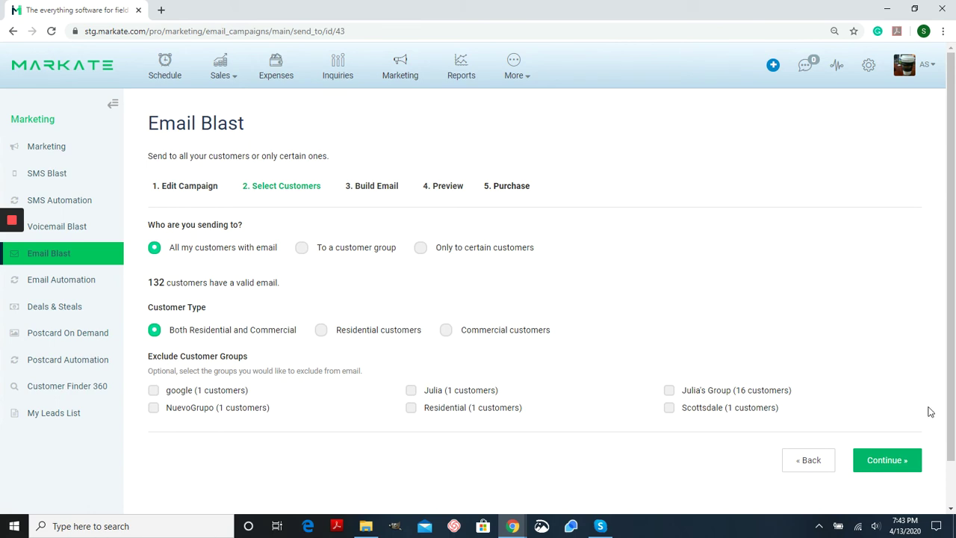
click(896, 460)
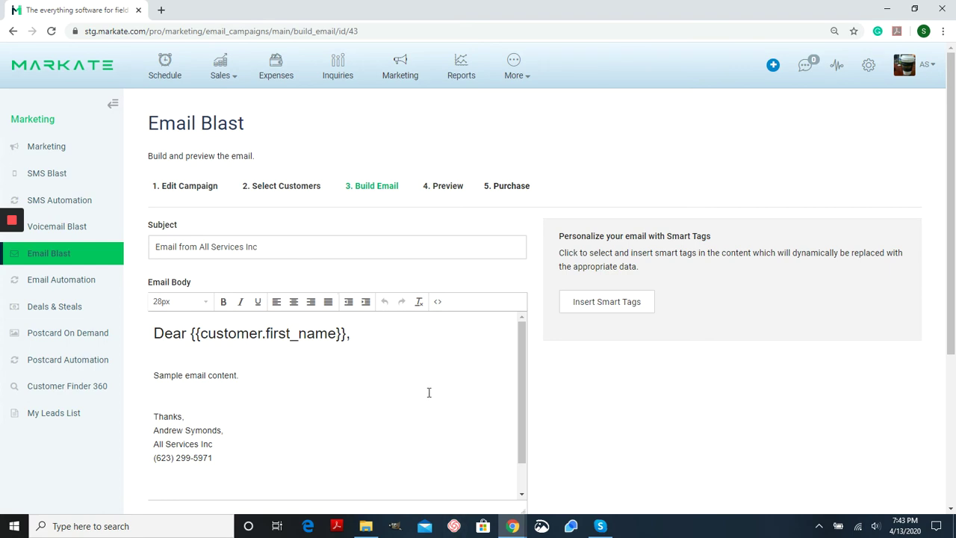
scroll(429, 390, down, 1)
scroll(651, 418, down, 2)
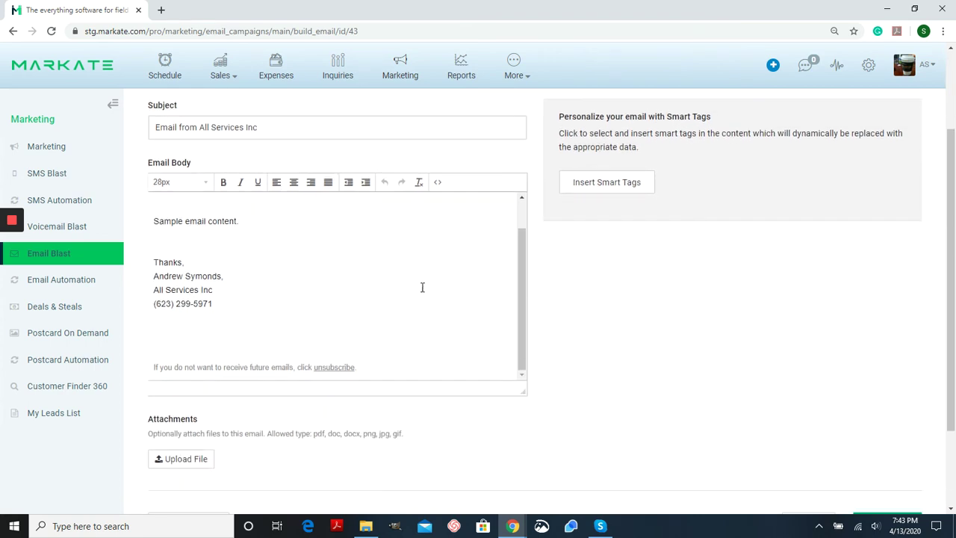
scroll(412, 267, up, 1)
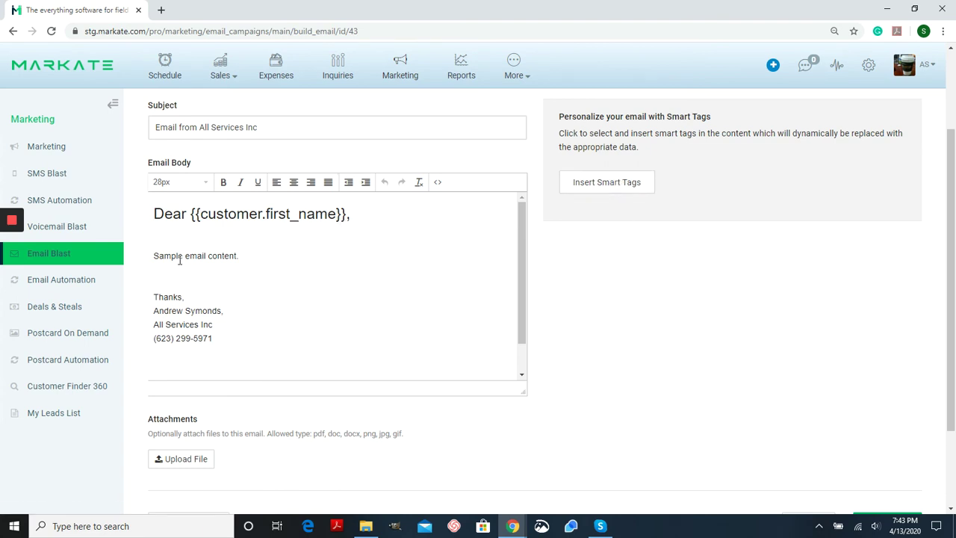
click(155, 269)
Insert the Business Name smart tag {{business.name}} below the sample email content.
click(625, 186)
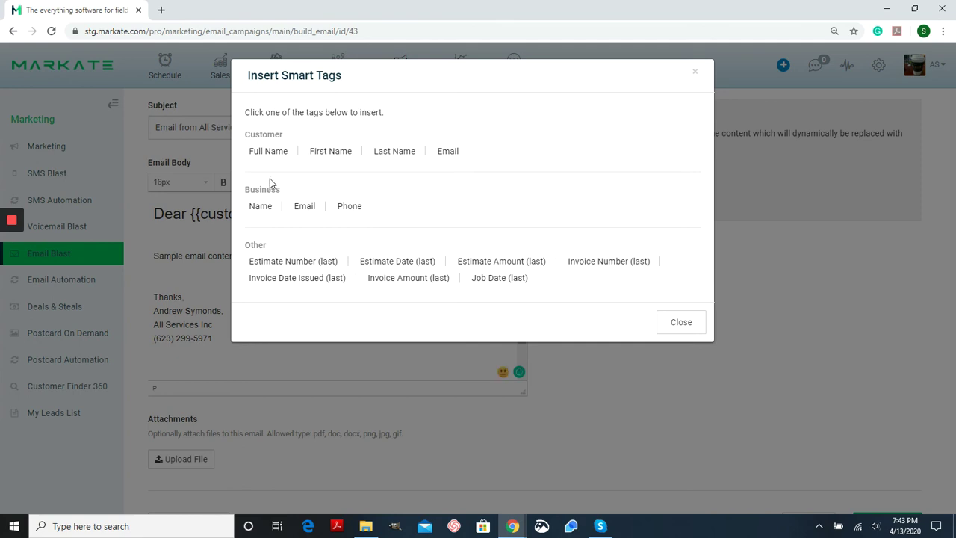
click(260, 208)
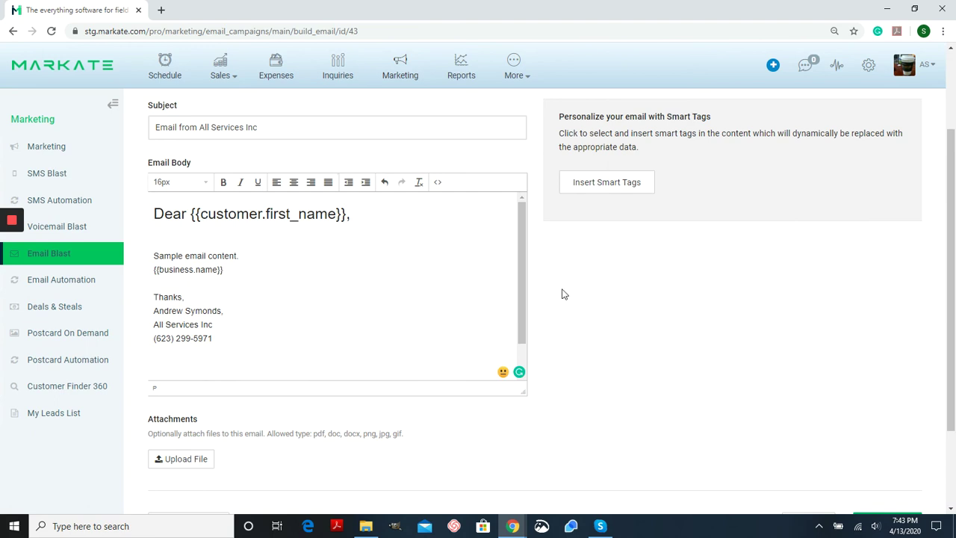
scroll(564, 293, down, 2)
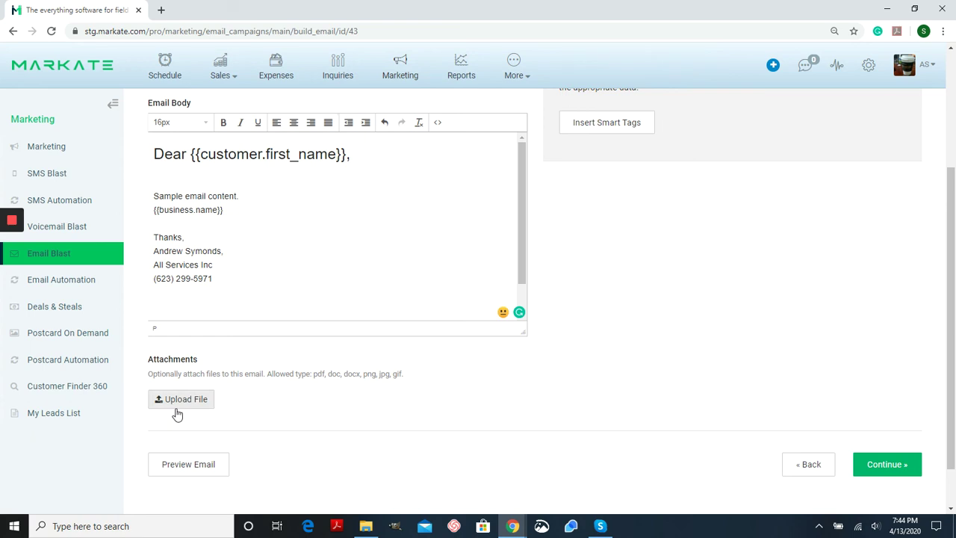
click(173, 466)
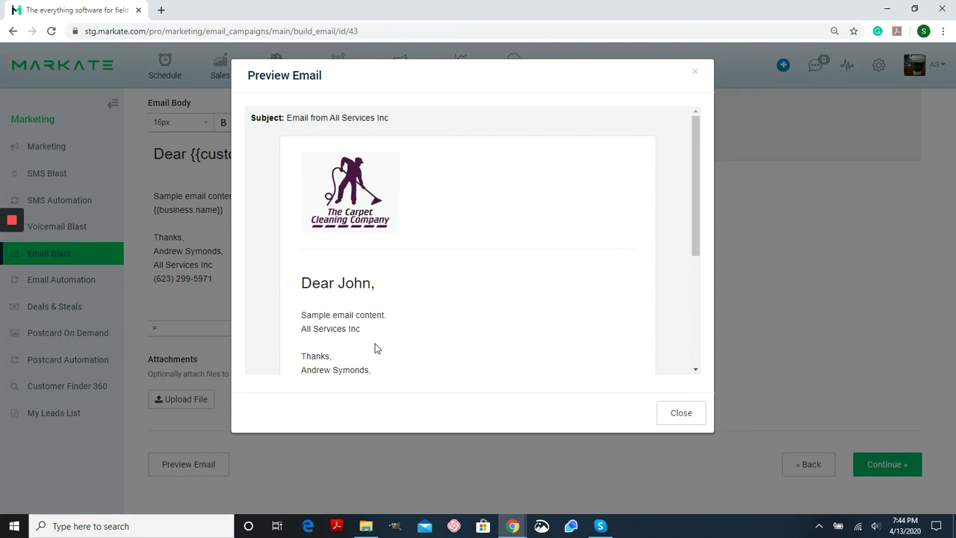
scroll(415, 275, down, 2)
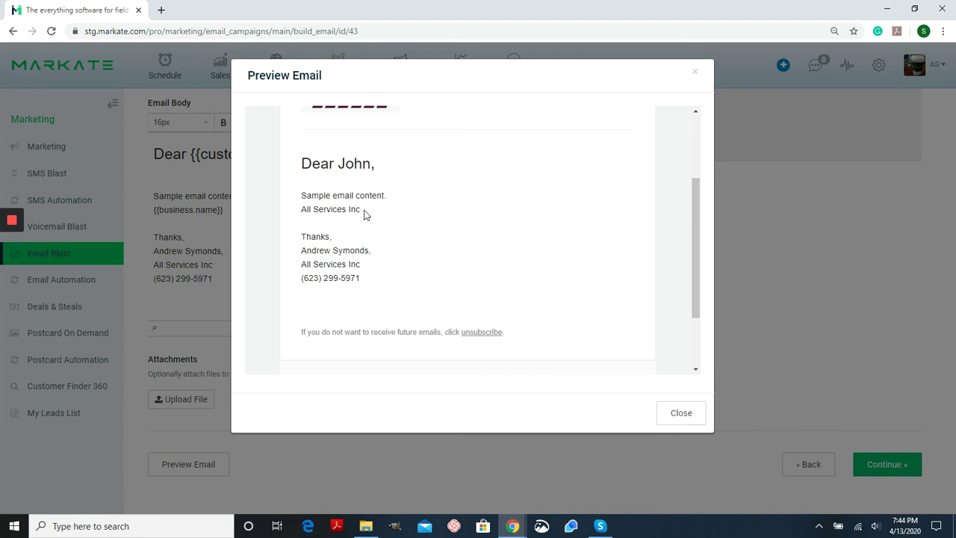
click(682, 420)
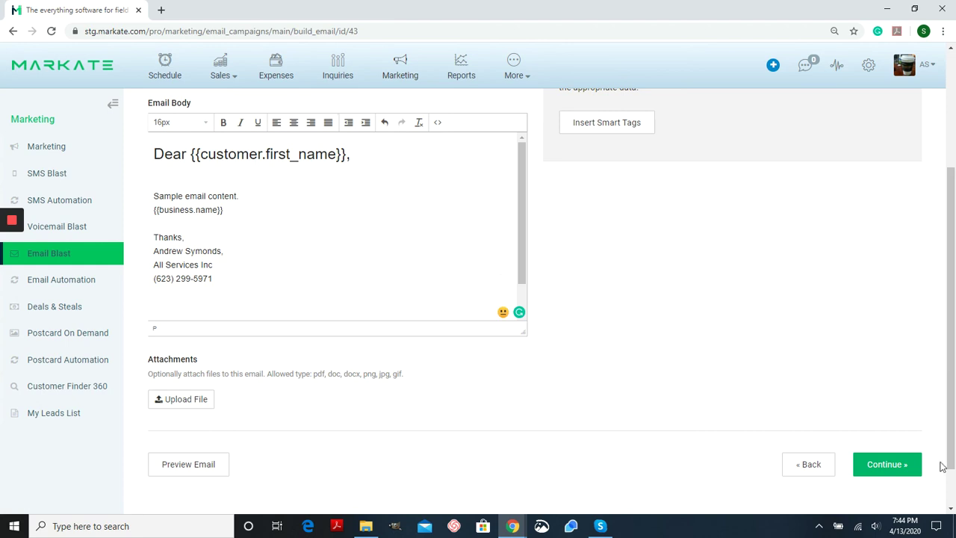
Continue from Build Email to Preview & Confirm: 132 customers for $5.00.
click(906, 463)
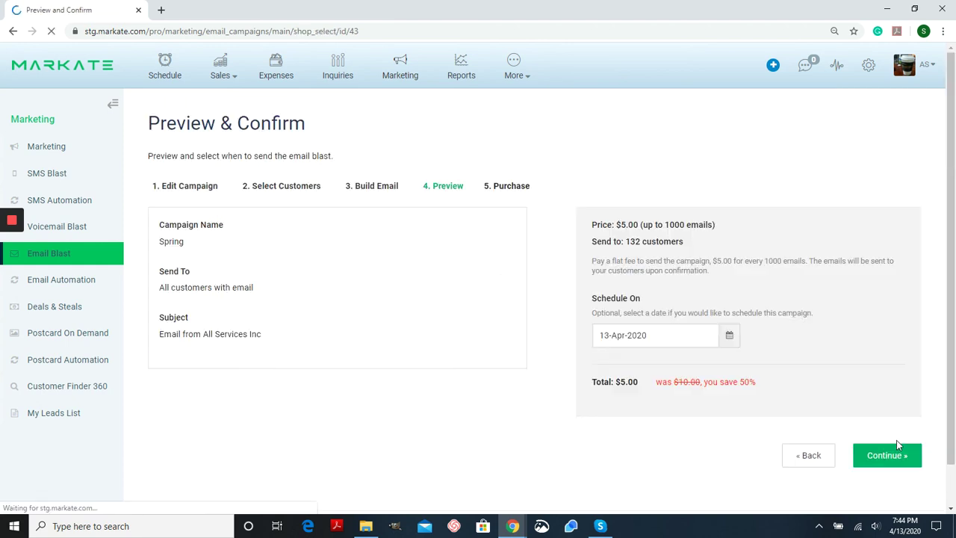